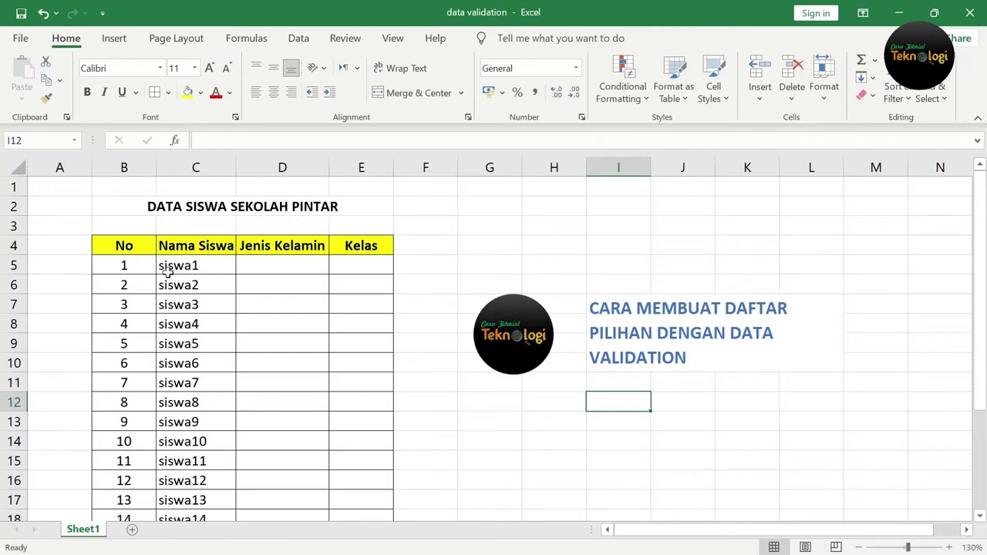
scroll(166, 273, "down", 4)
scroll(167, 273, "up", 3)
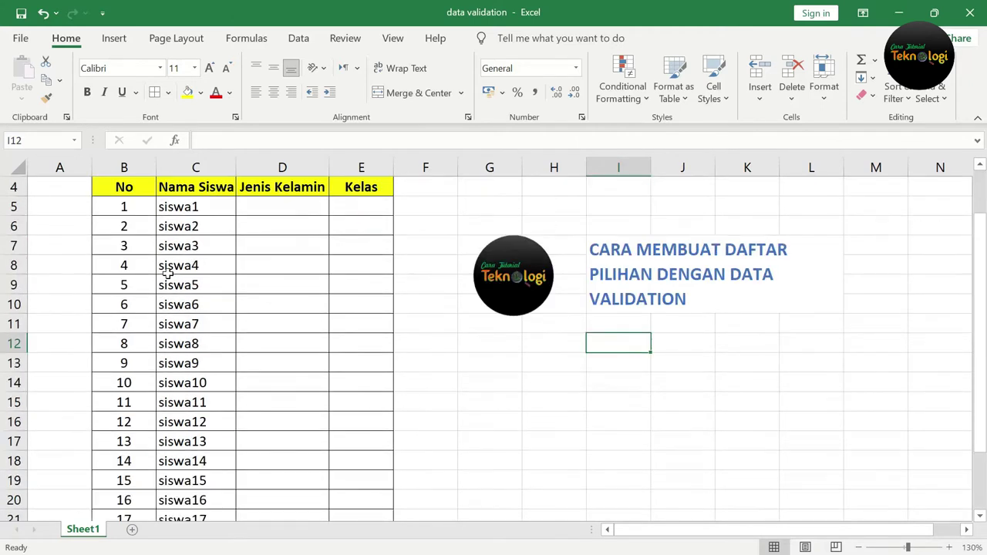
scroll(167, 273, "up", 1)
left_click(302, 267)
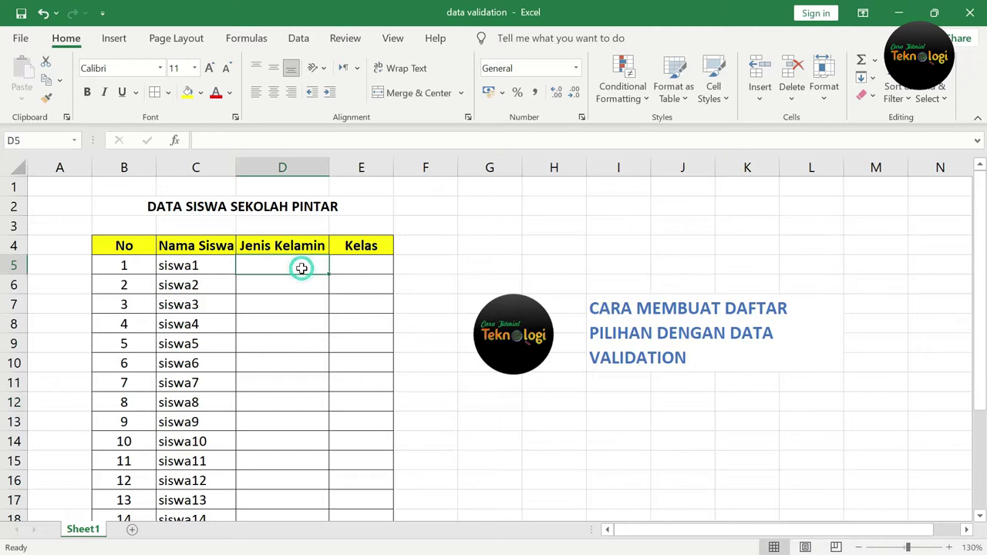
left_click(286, 249)
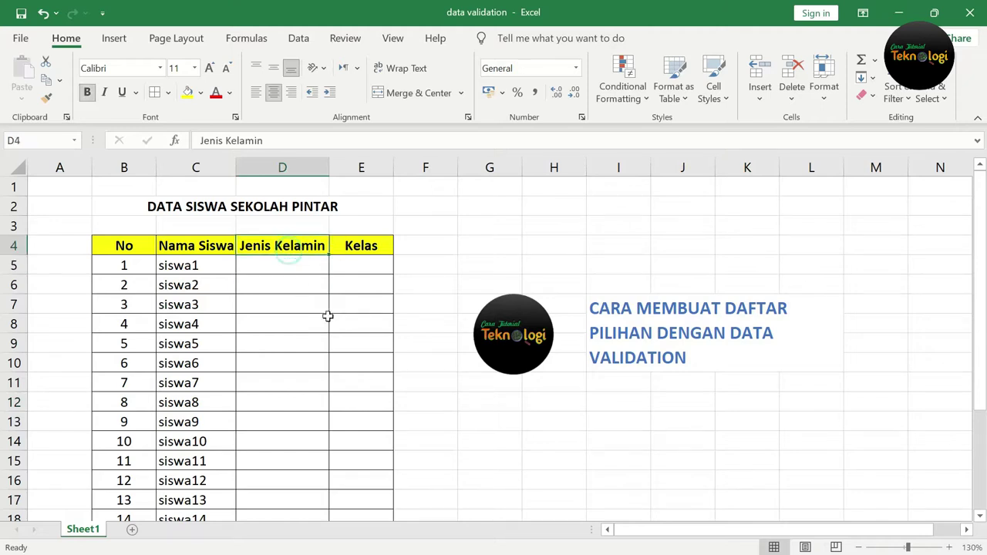
left_click(385, 244)
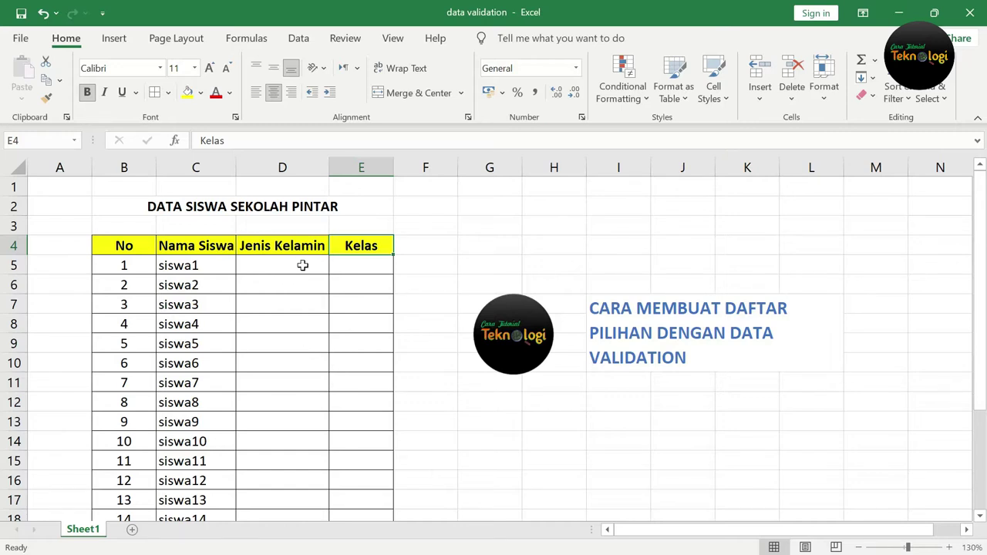
- Apply list data validation to the Jenis Kelamin cells D5:D24 with the source Laki-Laki;Perempuan
left_click_drag(303, 265, 278, 478)
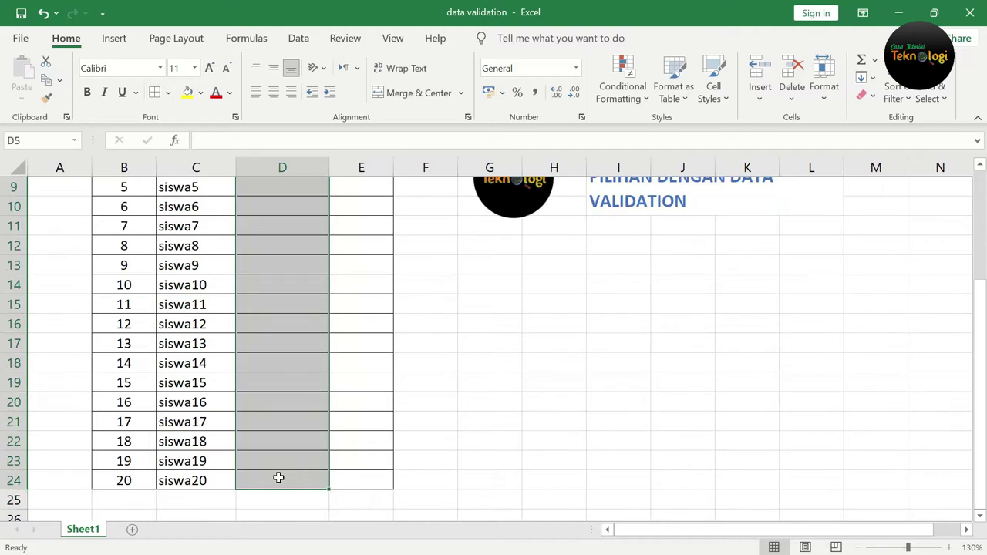
scroll(278, 478, "up", 3)
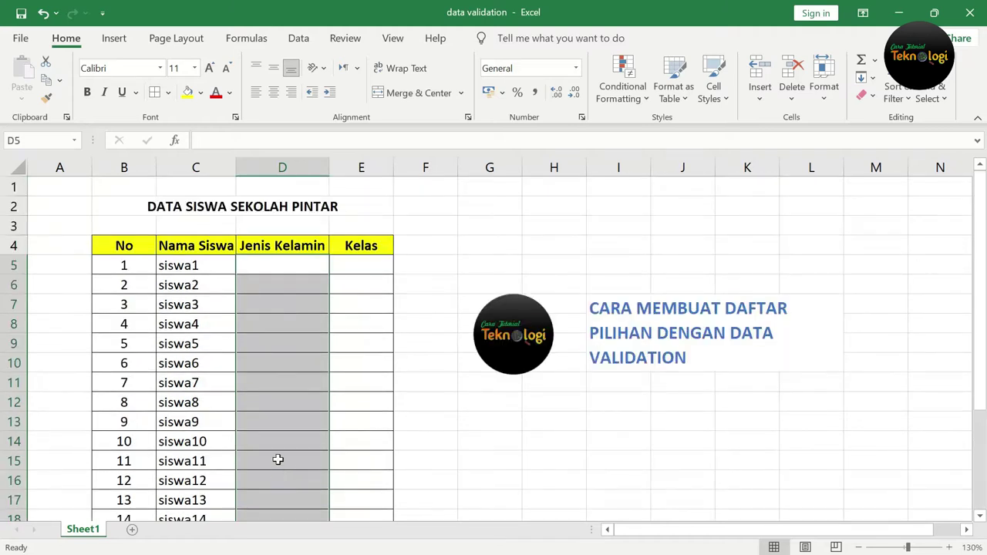
left_click(300, 39)
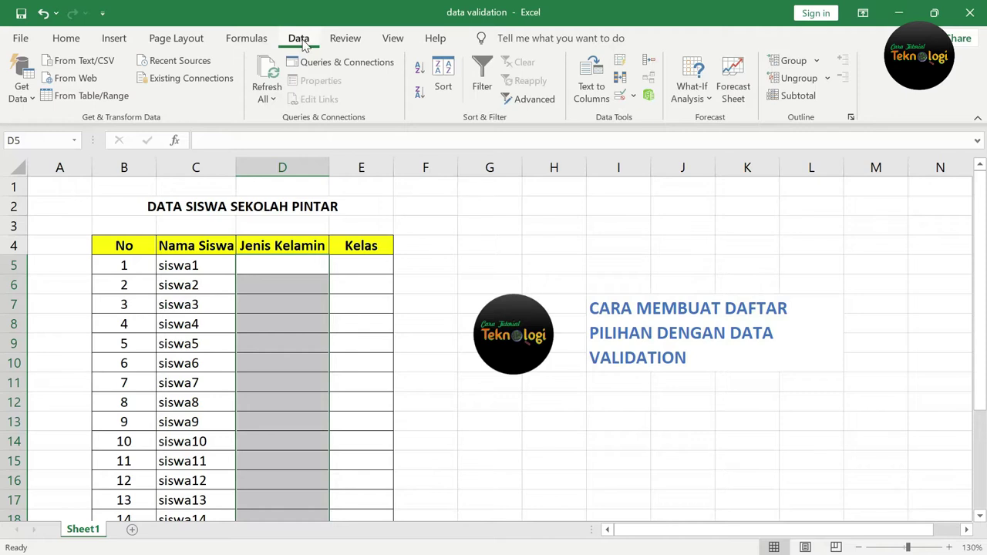
left_click(632, 97)
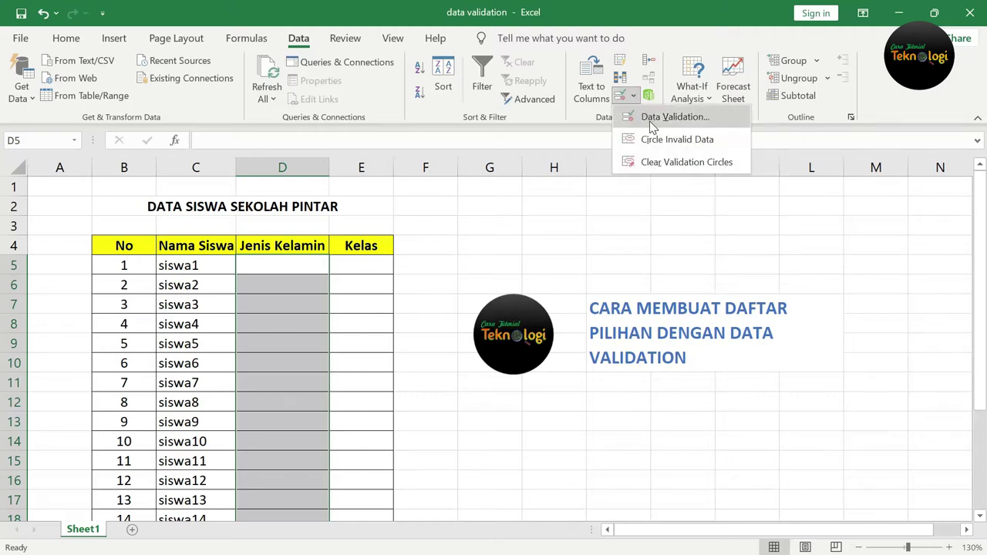
left_click(649, 121)
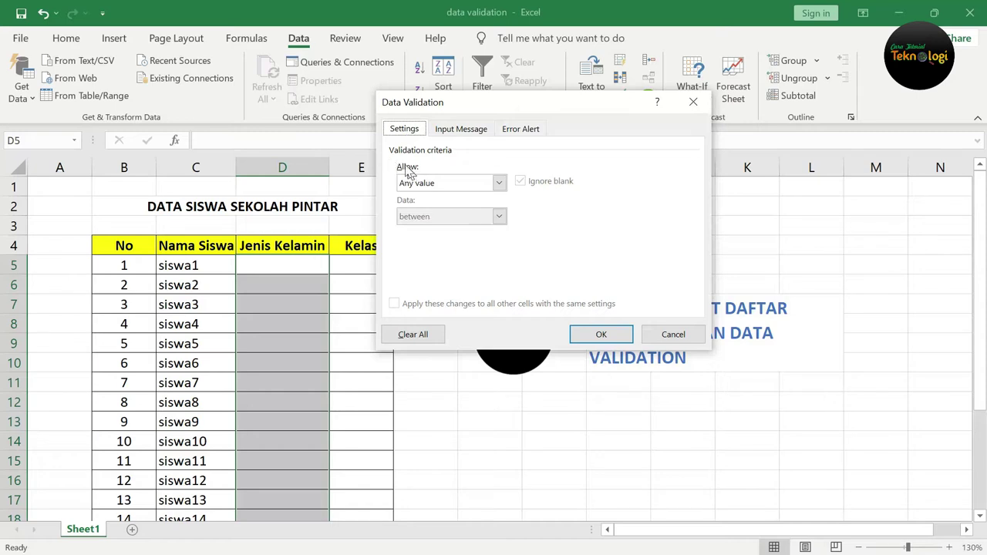
left_click(499, 183)
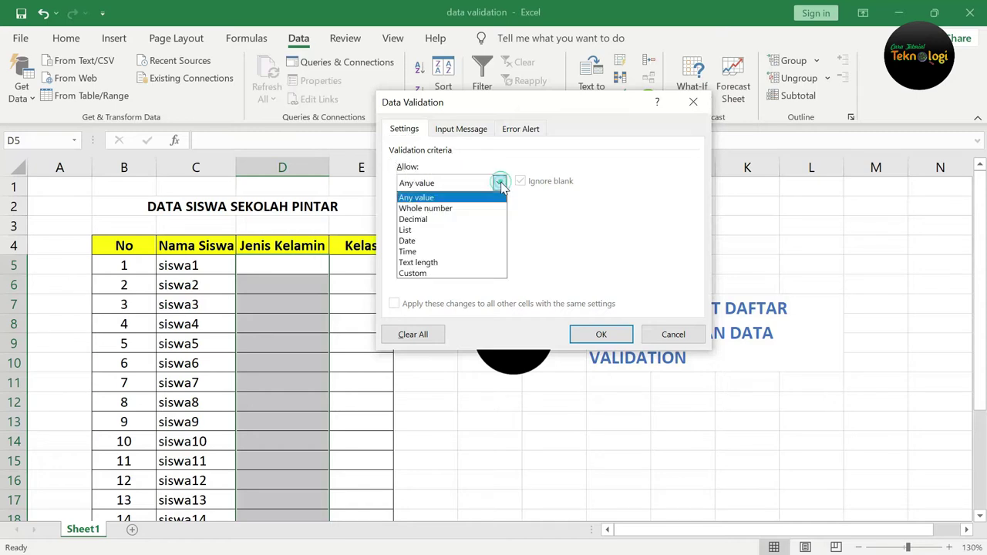
left_click(446, 231)
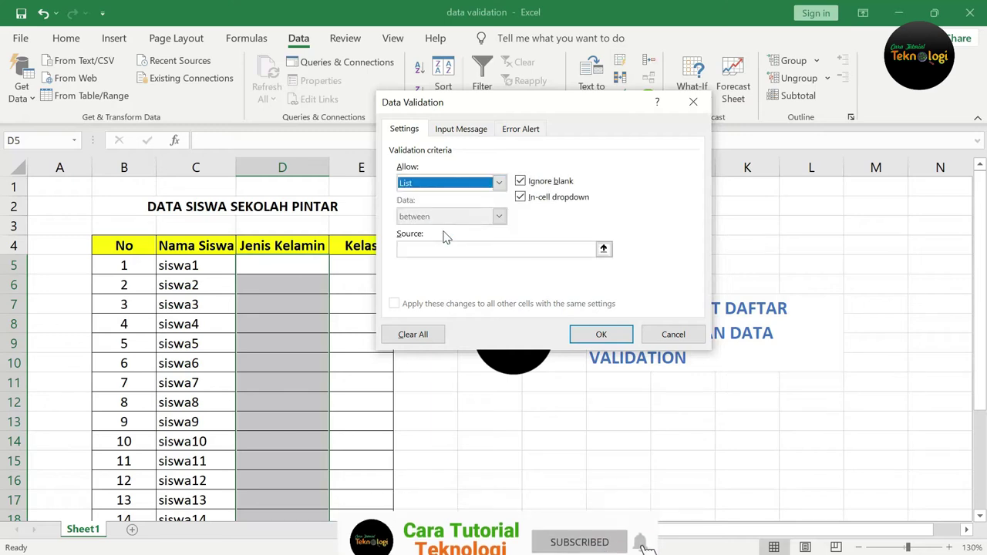
left_click(437, 248)
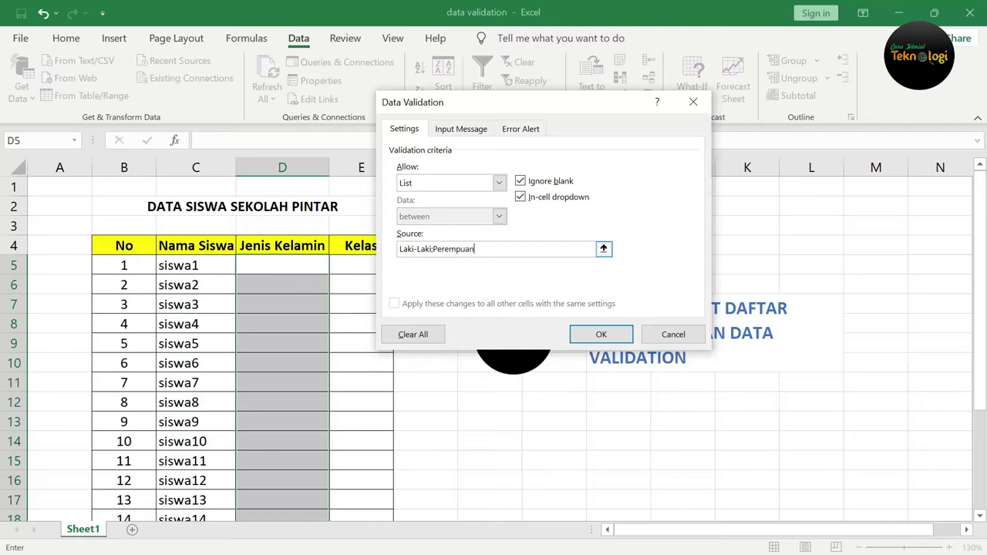
left_click(600, 334)
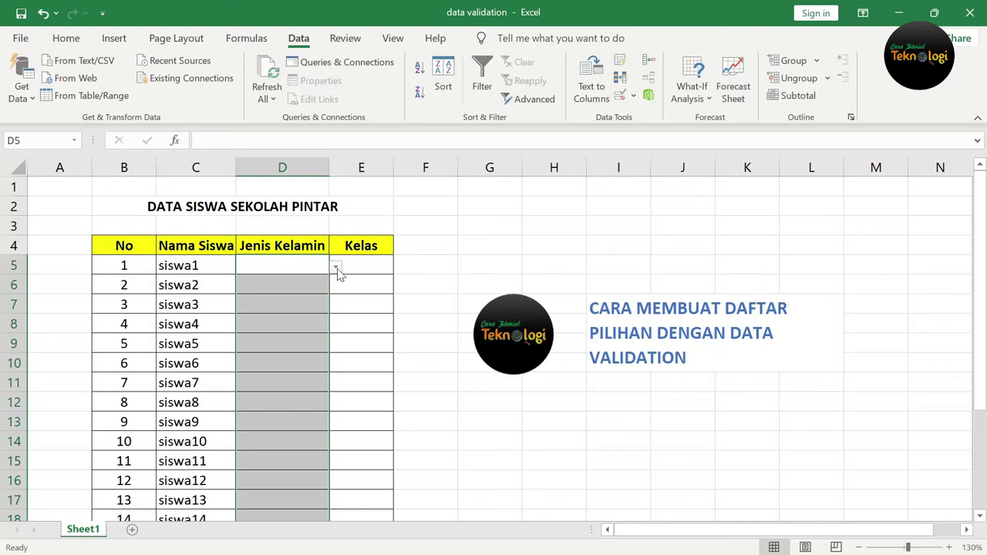
- Choose Laki-Laki from the in-cell list as Jenis Kelamin for siswa1 and siswa2
left_click(305, 268)
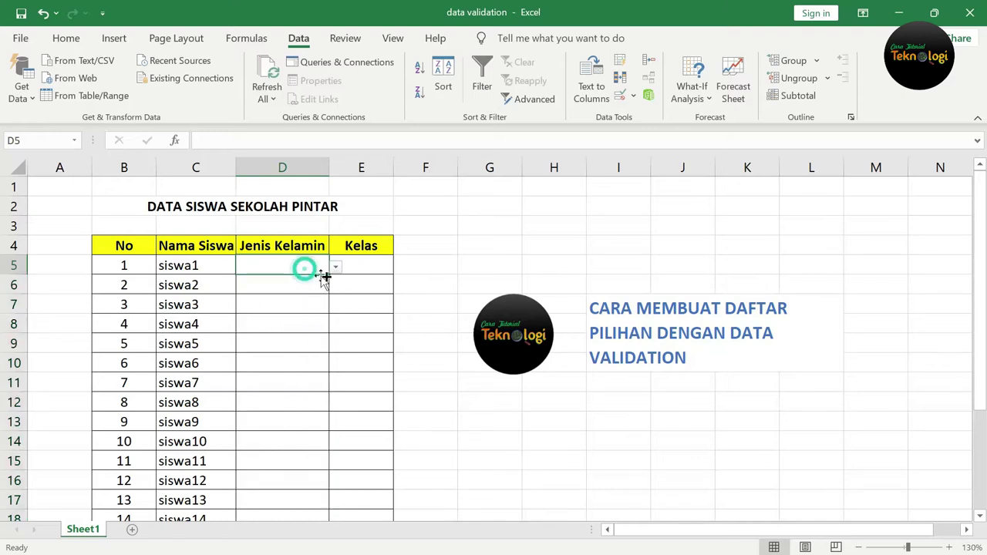
left_click(336, 267)
left_click(308, 282)
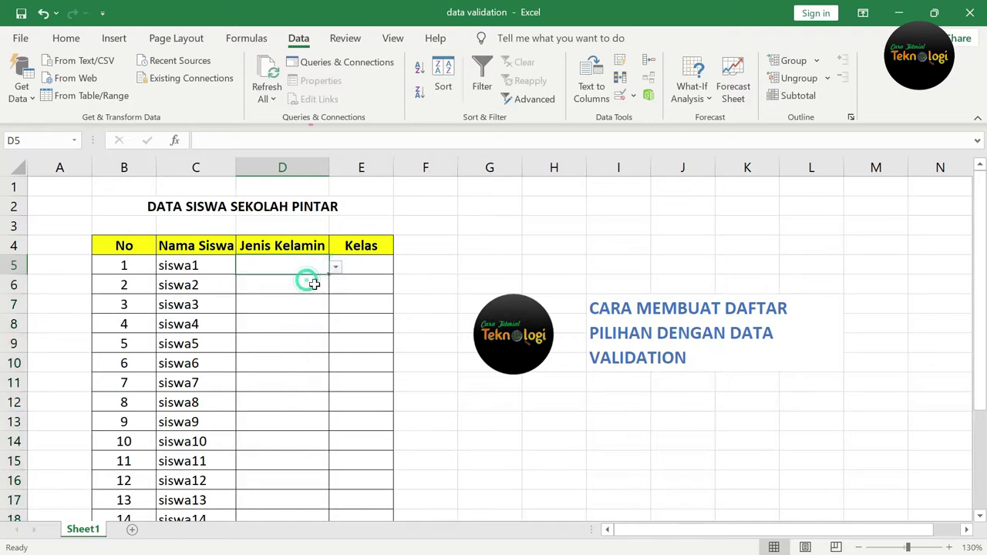
left_click(316, 283)
left_click(336, 286)
left_click(311, 301)
- Choose Perempuan from the in-cell list as Jenis Kelamin for siswa3 and siswa4
left_click(314, 306)
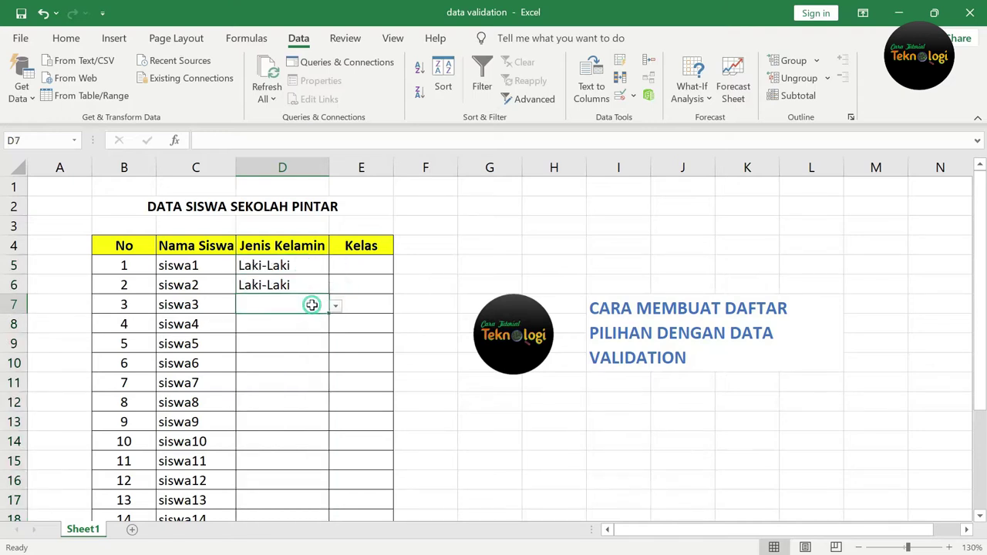
left_click(337, 307)
left_click(309, 333)
left_click(315, 327)
left_click(339, 338)
left_click(317, 324)
left_click(341, 326)
left_click(302, 318)
left_click(335, 327)
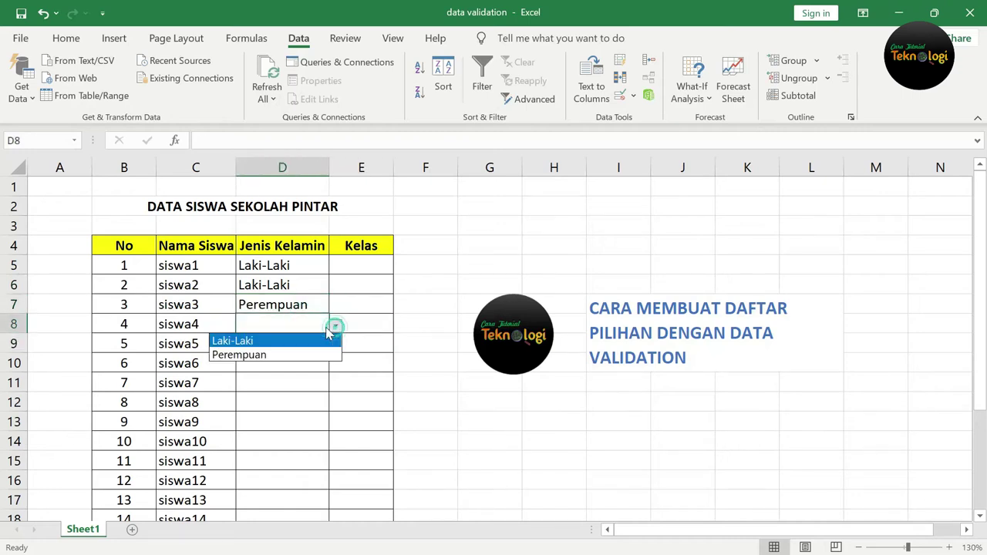
left_click(300, 353)
- Choose Laki-Laki from the in-cell list as Jenis Kelamin for siswa5
left_click(307, 347)
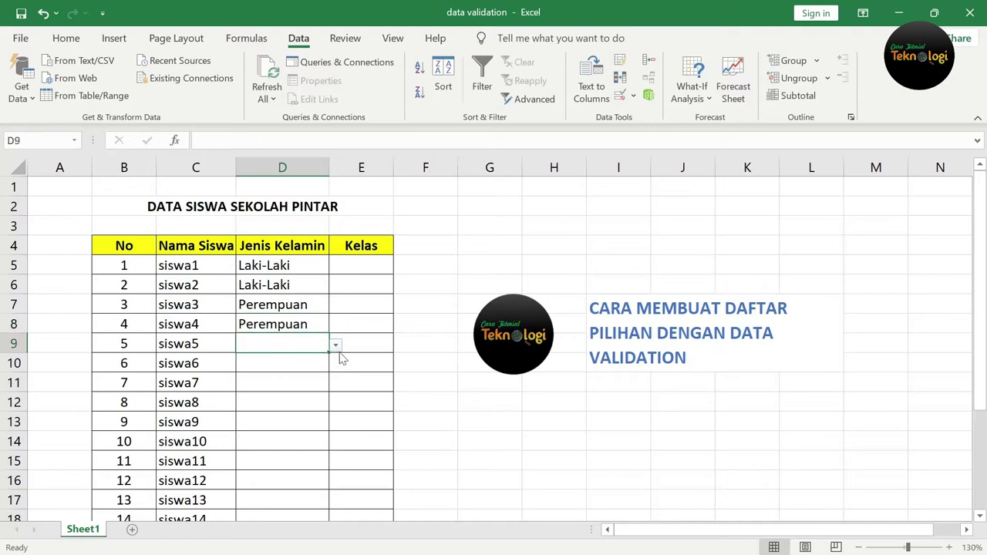
left_click(337, 347)
left_click(294, 359)
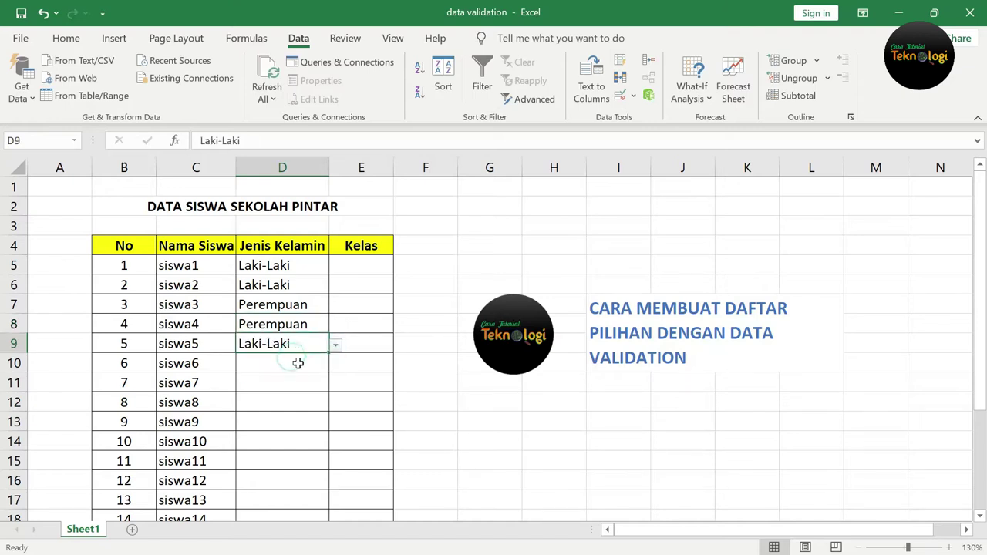
left_click(489, 453)
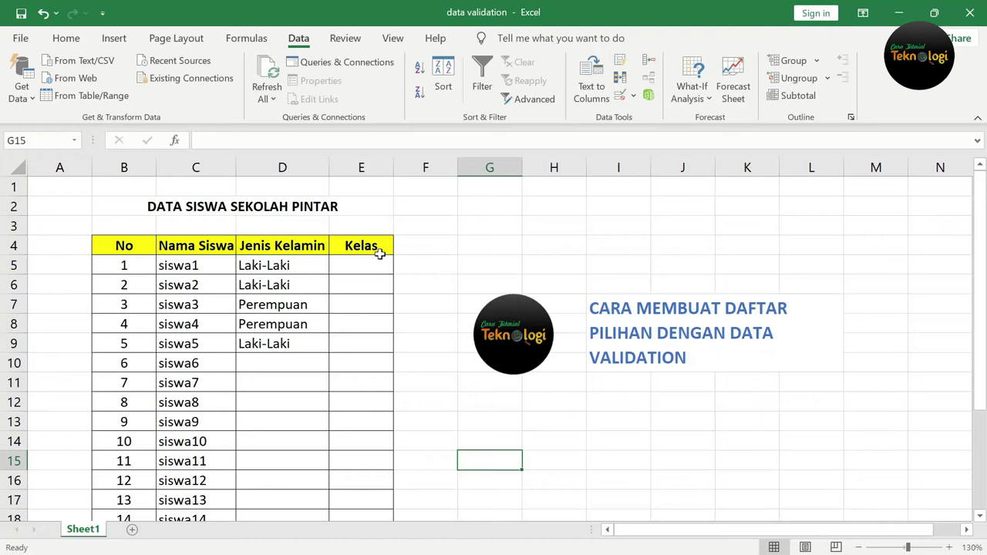
left_click(364, 269)
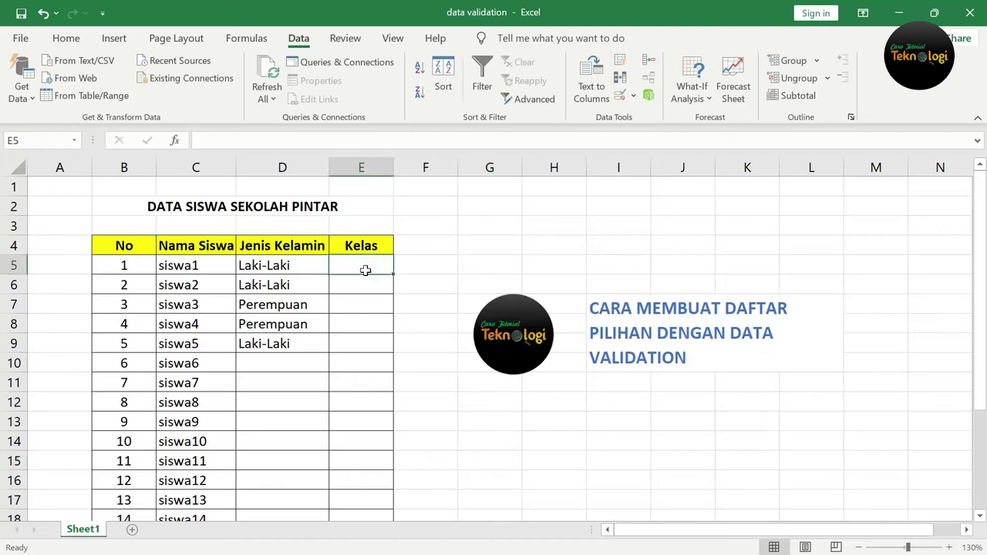
type("1A")
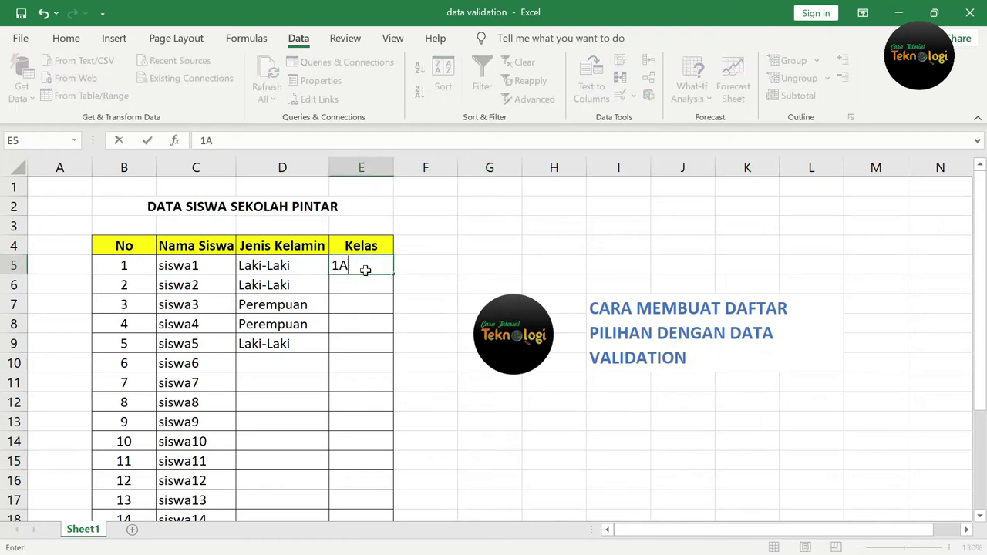
key("Return")
left_click(365, 270)
key("Delete")
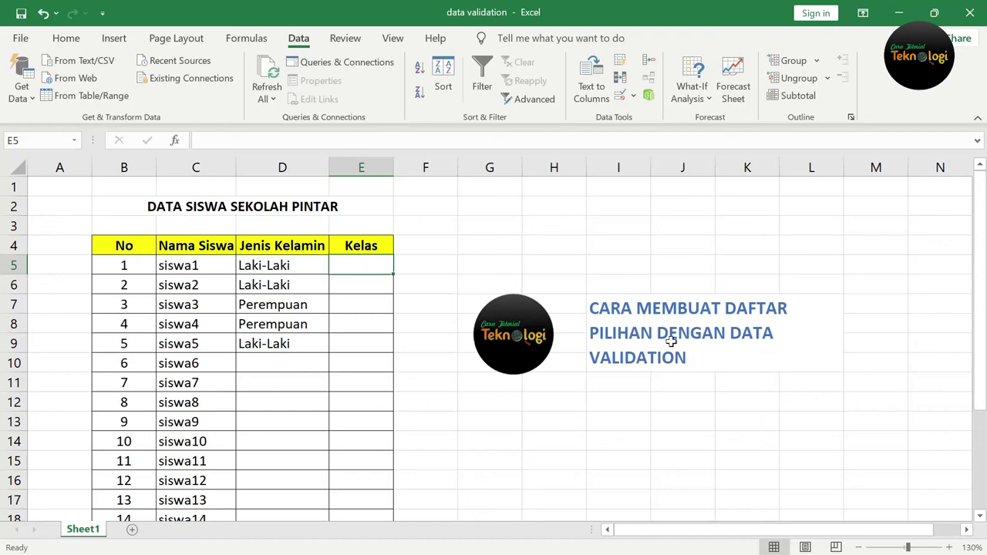
- Add a new worksheet and list the class names 1A through 1H in cells B3 to B10
left_click(133, 531)
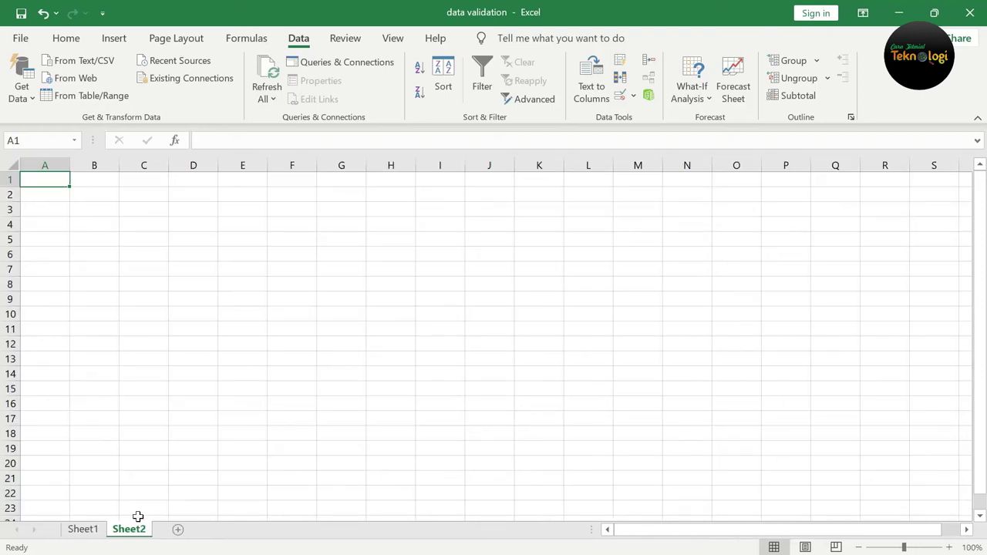
left_click(101, 212)
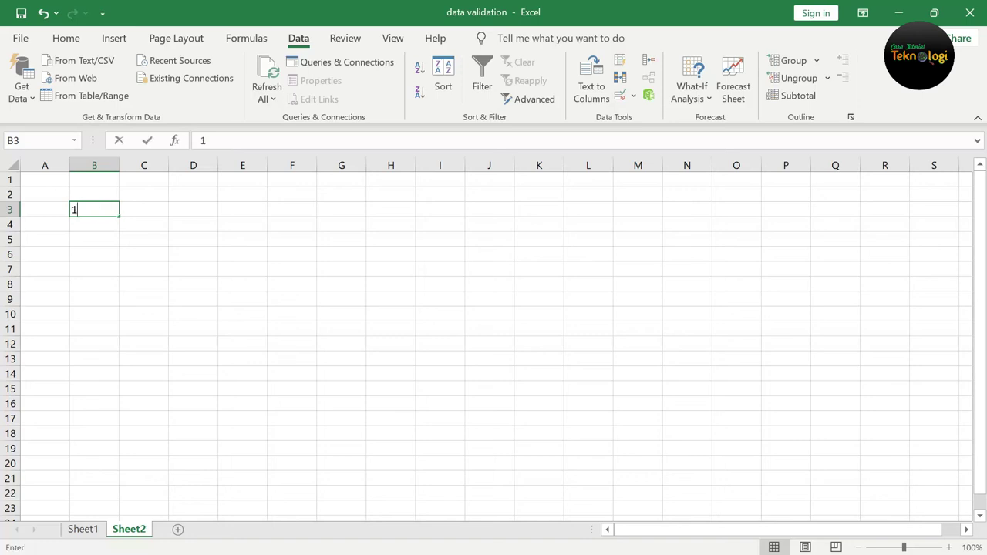
type("1A")
key("Return")
type("1")
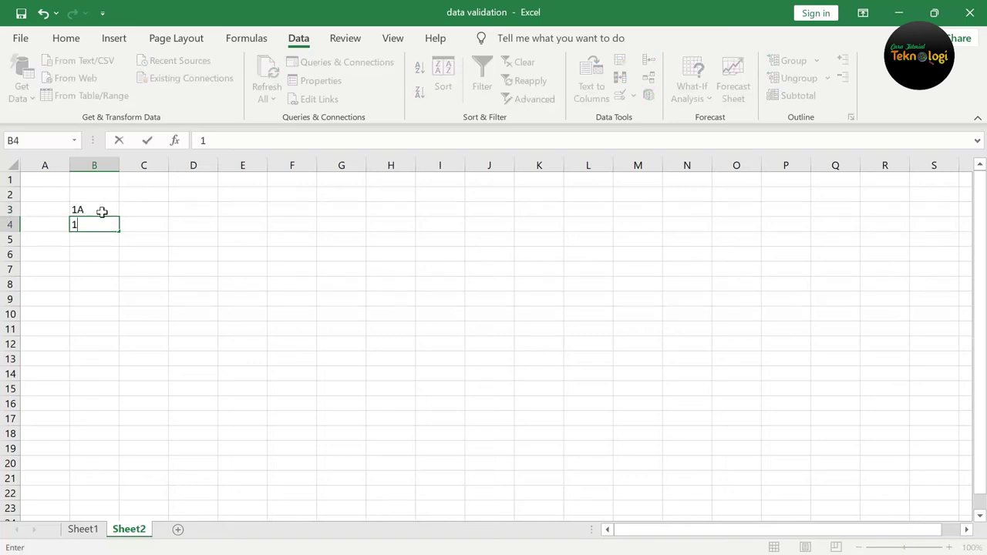
type("B")
key("Return")
type("1C")
key("Return")
type("1D")
key("Return")
type("1E")
key("Return")
type("1F")
key("Return")
type("1G")
key("Return")
type("1H")
key("Return")
- Enter 1, I, 1 and J in cells B11 to B14 below the class names
type("1")
key("Return")
type("l")
key("Return")
type("1")
key("Return")
type("J")
key("Return")
- Correct B11 to 1I and B12 to 1J, and clear the leftover entries in B13:B14
left_click(93, 338)
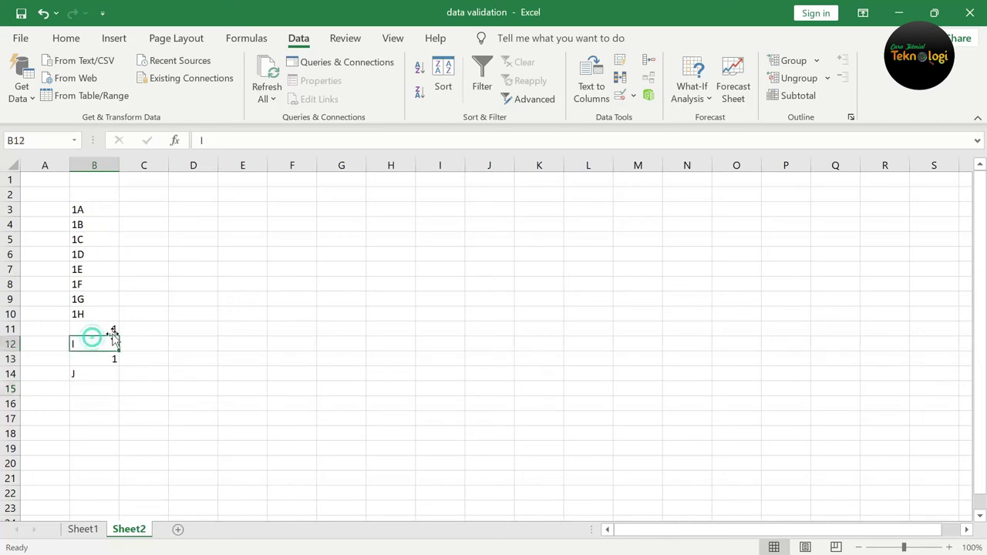
left_click(102, 330)
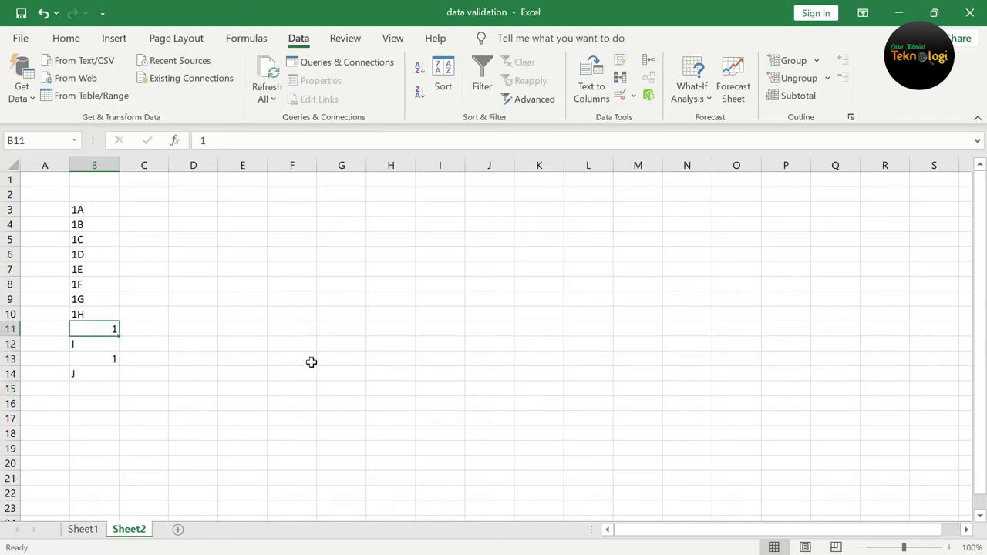
key("F2")
key("Return")
type("1J")
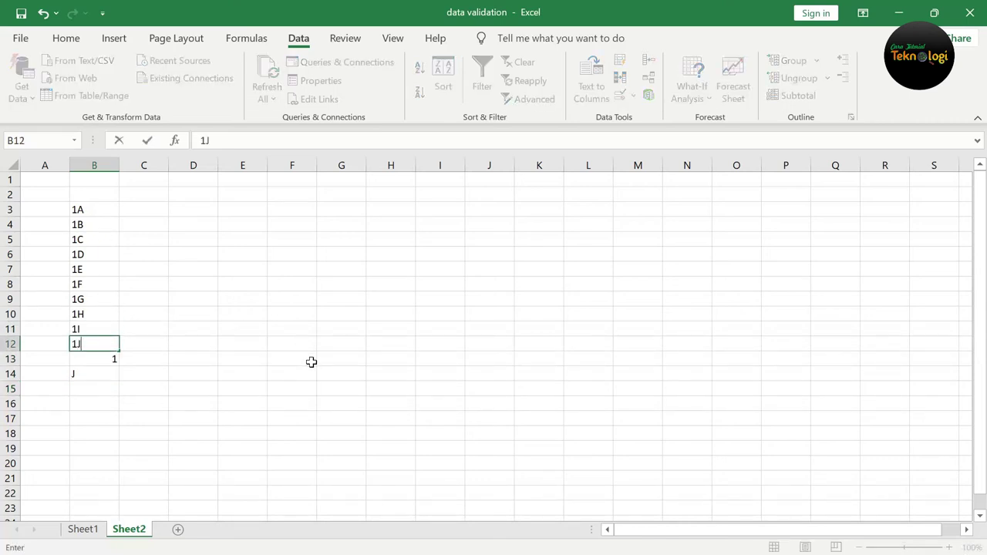
key("Return")
left_click_drag(104, 362, 107, 373)
key("Delete")
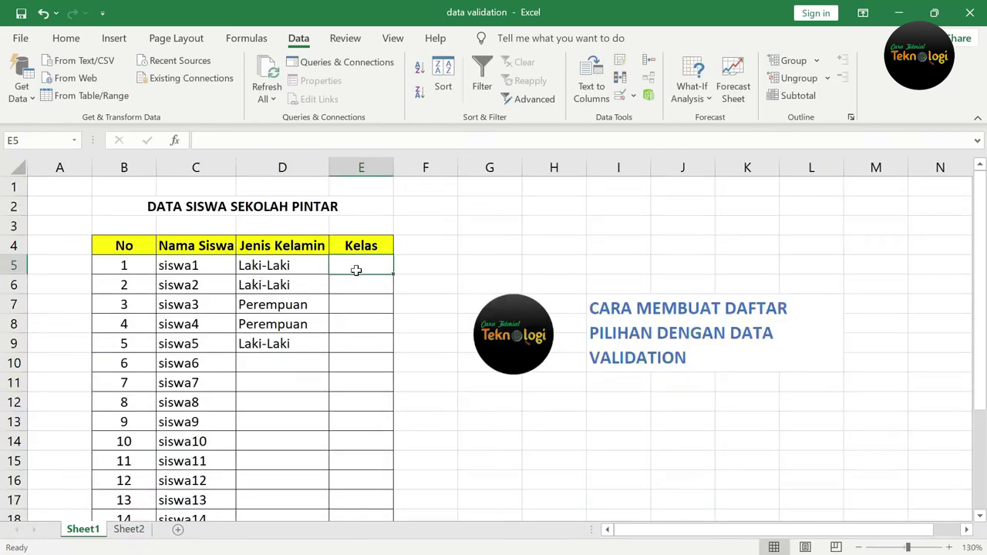
- Start a data validation rule for the Kelas cells E5:E24 that allows values from a List
left_click(359, 266)
left_click_drag(361, 286, 365, 480)
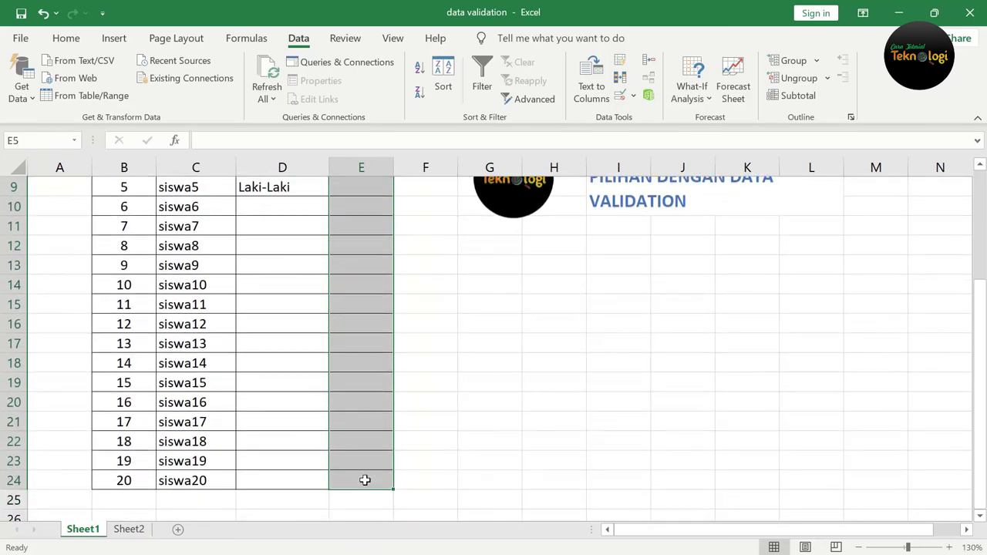
scroll(364, 480, "up", 3)
left_click(296, 39)
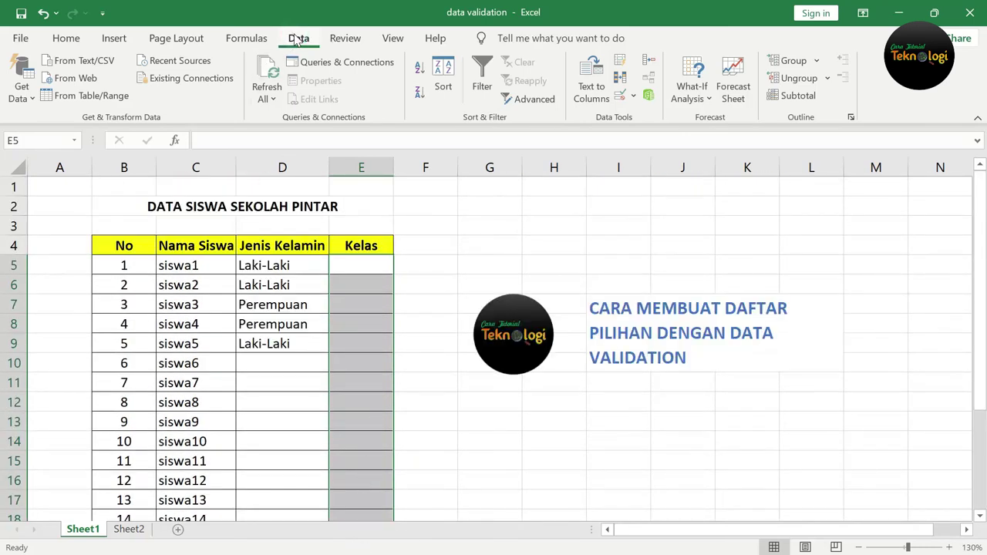
left_click(632, 97)
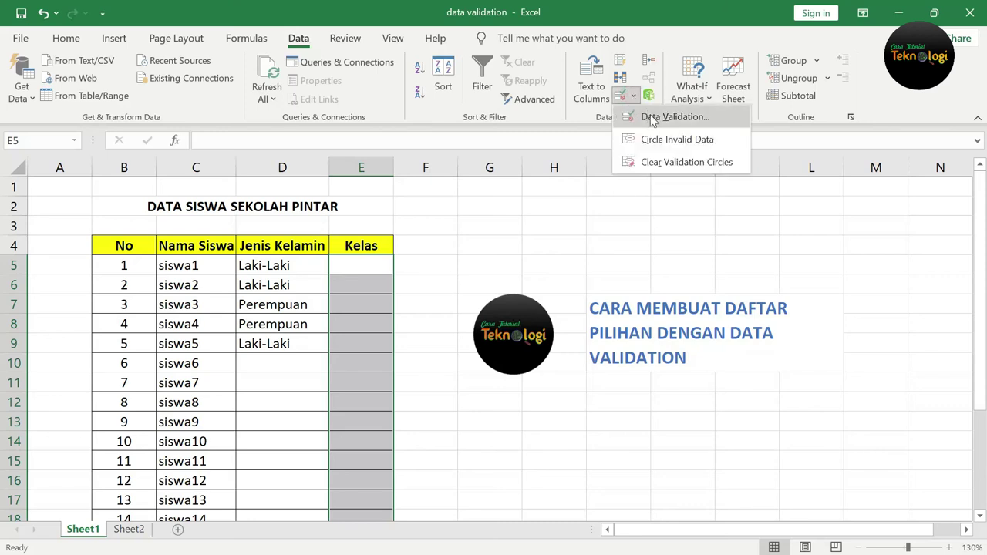
left_click(652, 120)
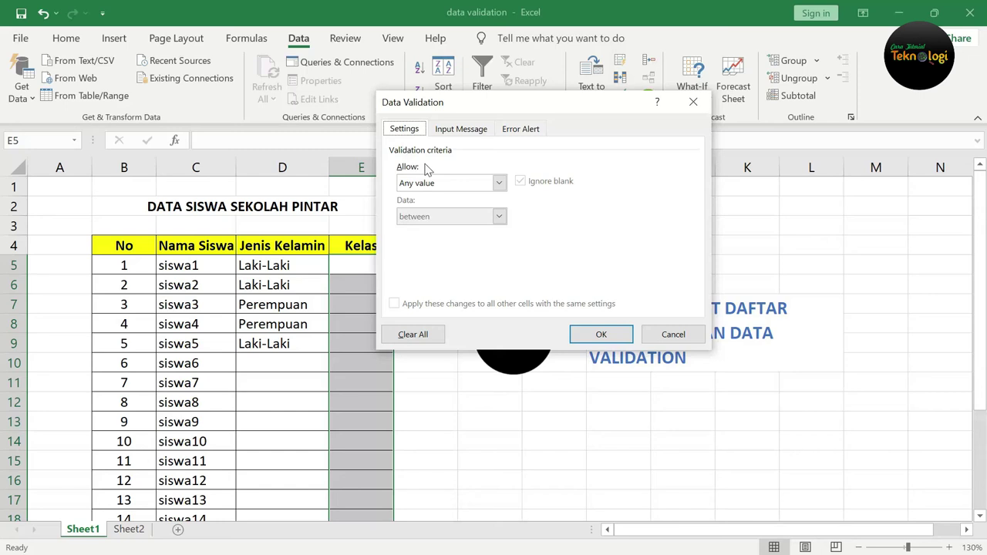
left_click(500, 183)
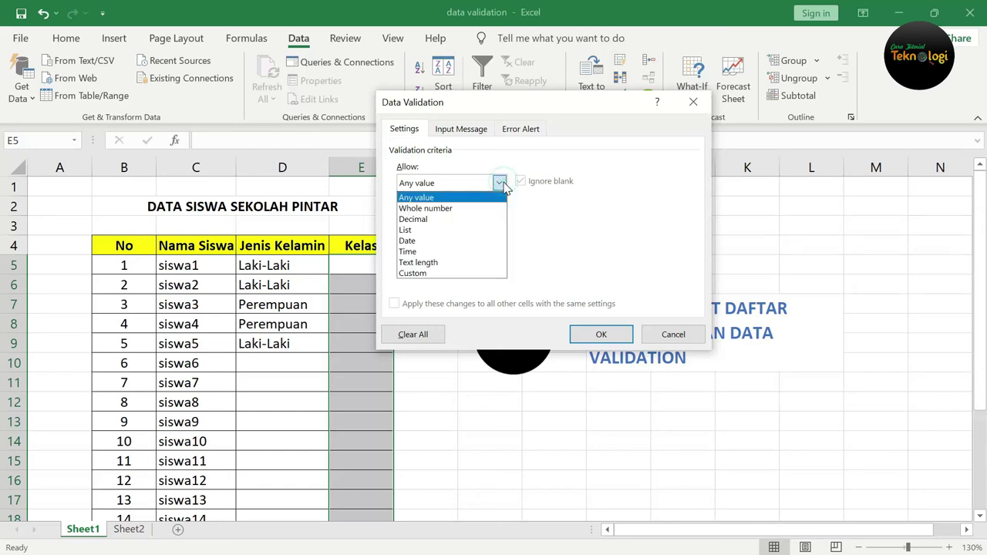
left_click(429, 233)
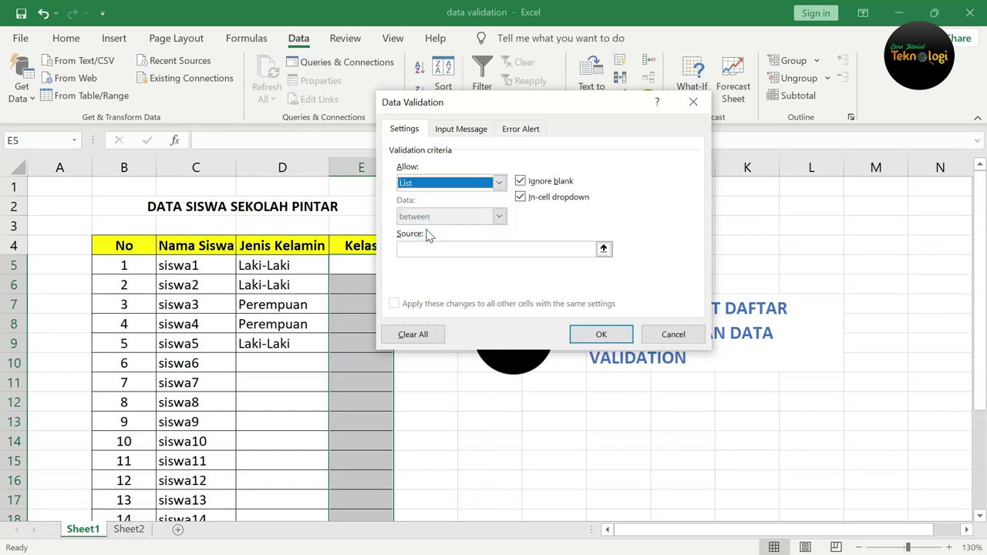
- Use the class names in Sheet2 cells B3:B12 as the list source and apply the validation rule
left_click(437, 248)
left_click_drag(518, 104, 653, 103)
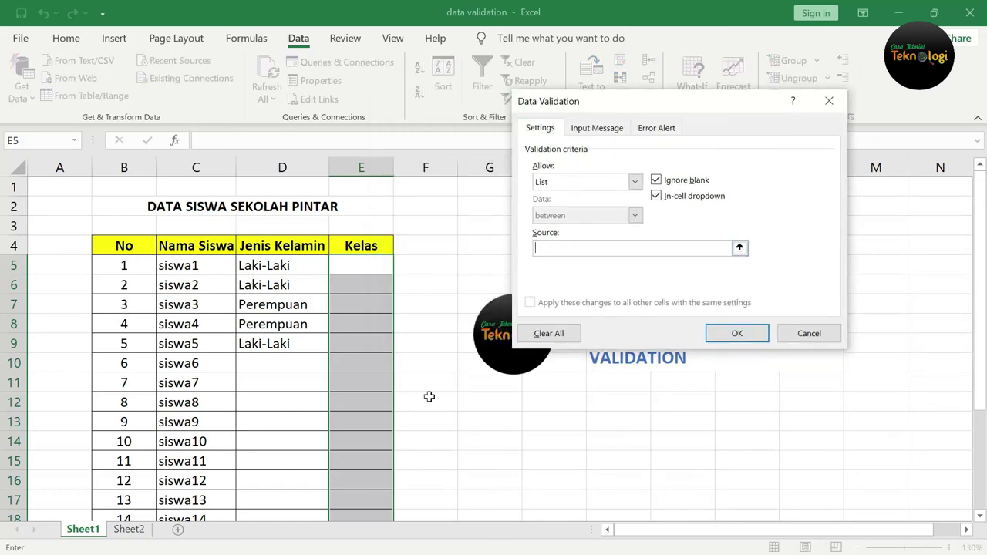
left_click(739, 248)
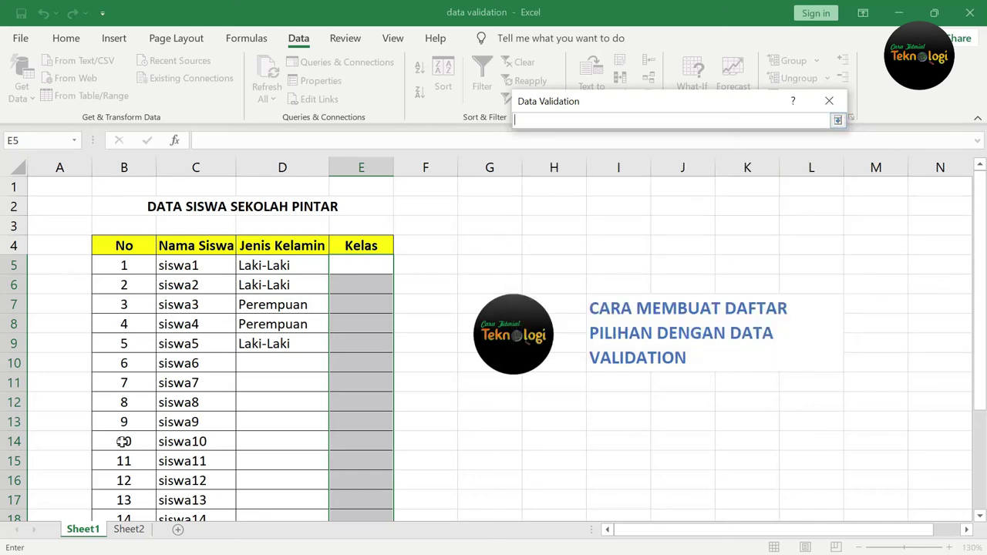
left_click(129, 531)
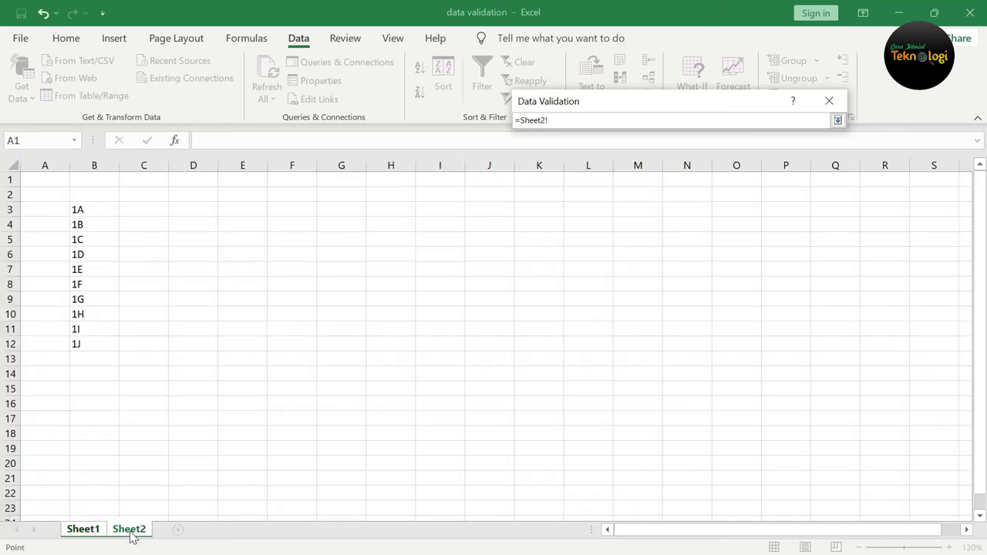
left_click_drag(98, 213, 107, 345)
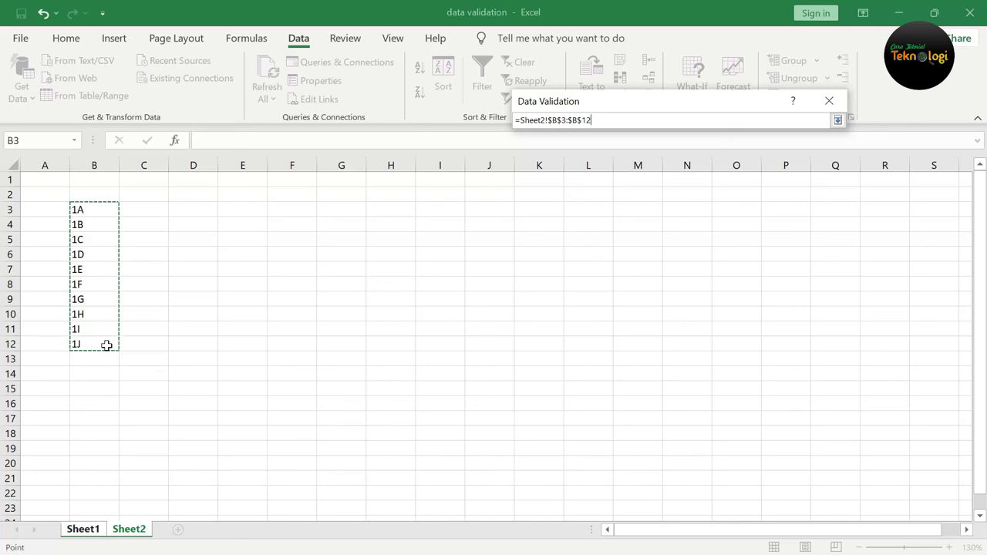
left_click(838, 121)
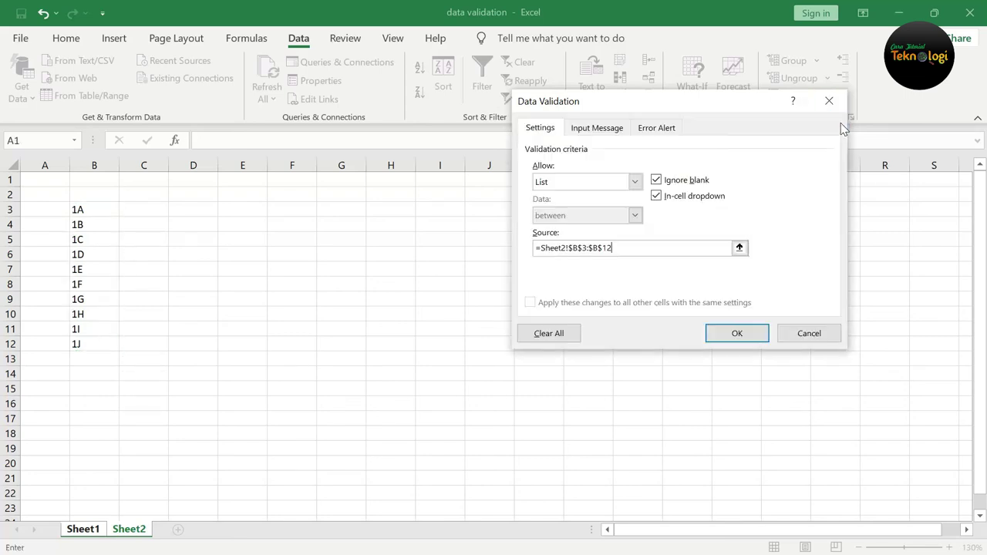
left_click(736, 336)
left_click(509, 264)
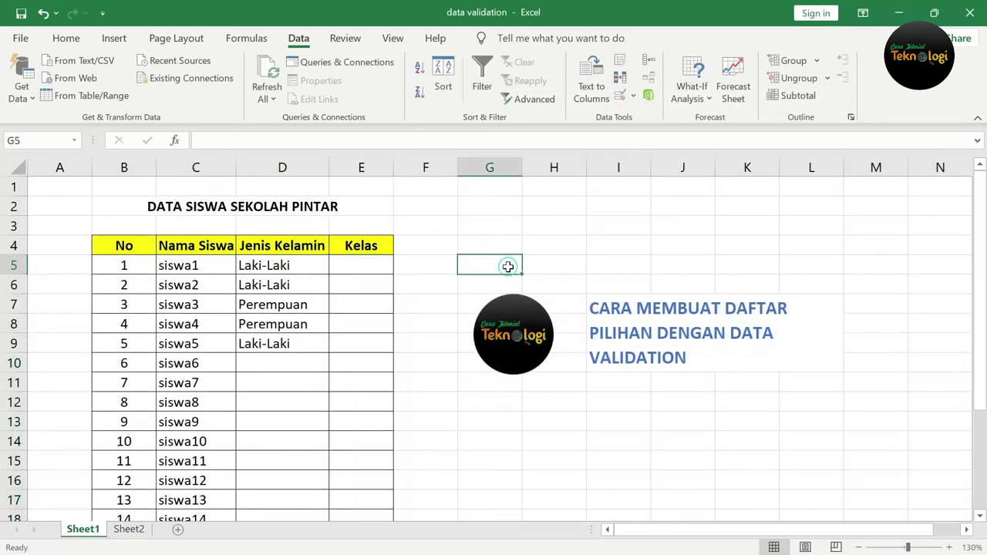
- Choose 1J from the in-cell list as Kelas for siswa1
left_click(379, 269)
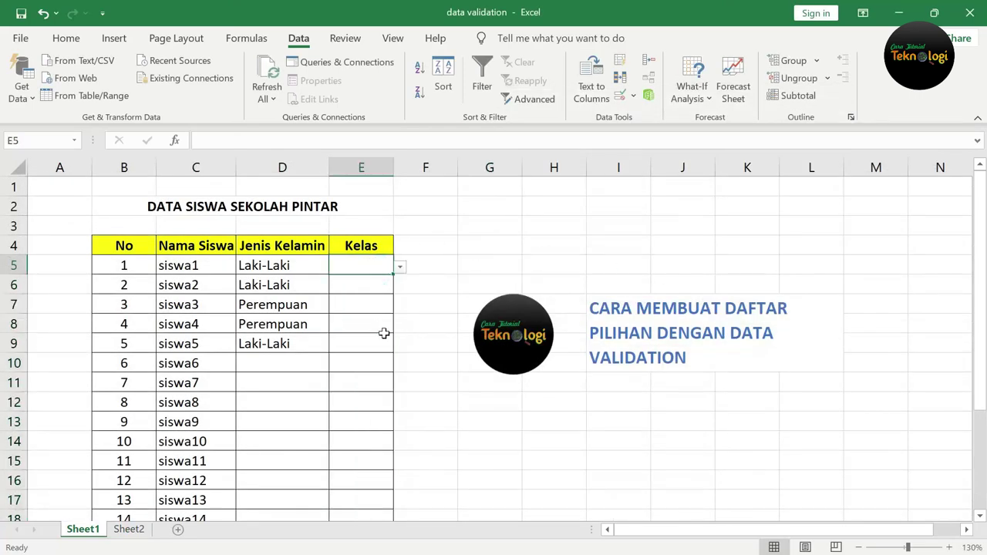
left_click(400, 267)
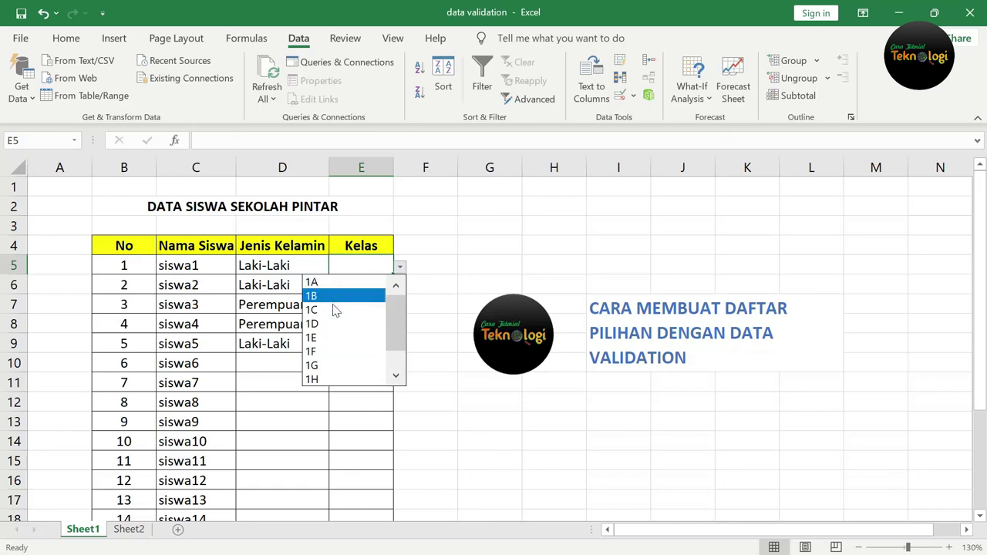
left_click_drag(404, 340, 404, 376)
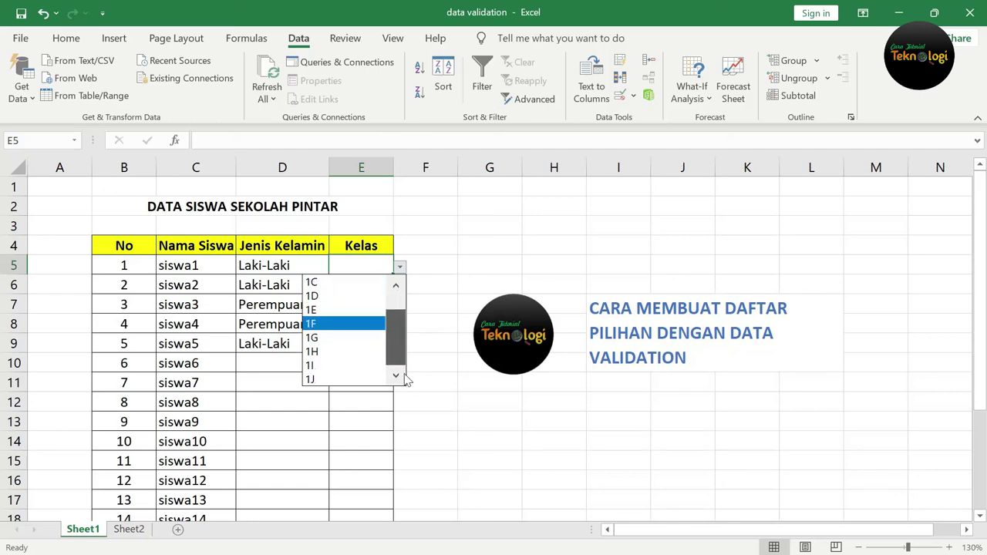
left_click(337, 381)
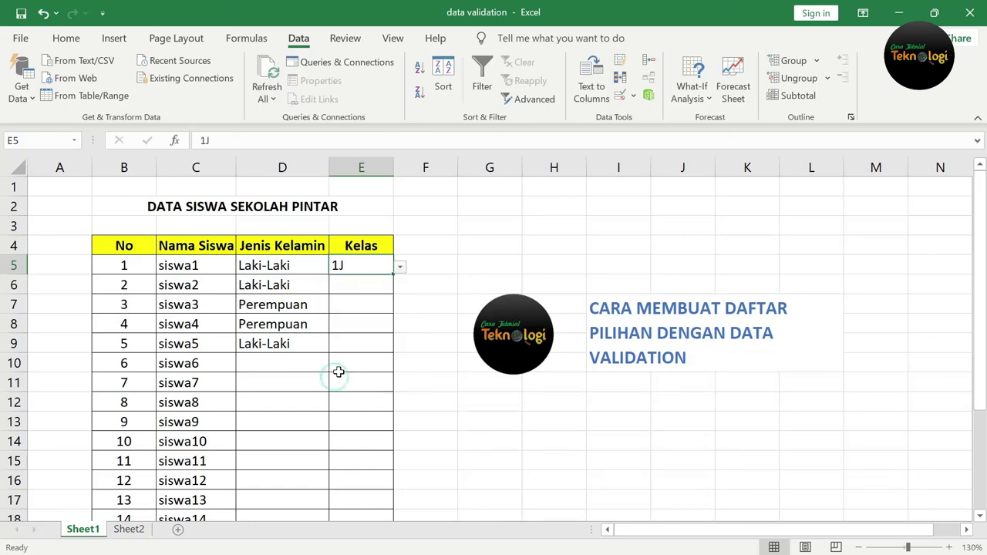
- Choose 1C from the in-cell lists as Kelas for siswa2, siswa3 and siswa4
left_click(381, 286)
left_click(398, 286)
left_click(352, 324)
left_click(370, 306)
left_click(403, 307)
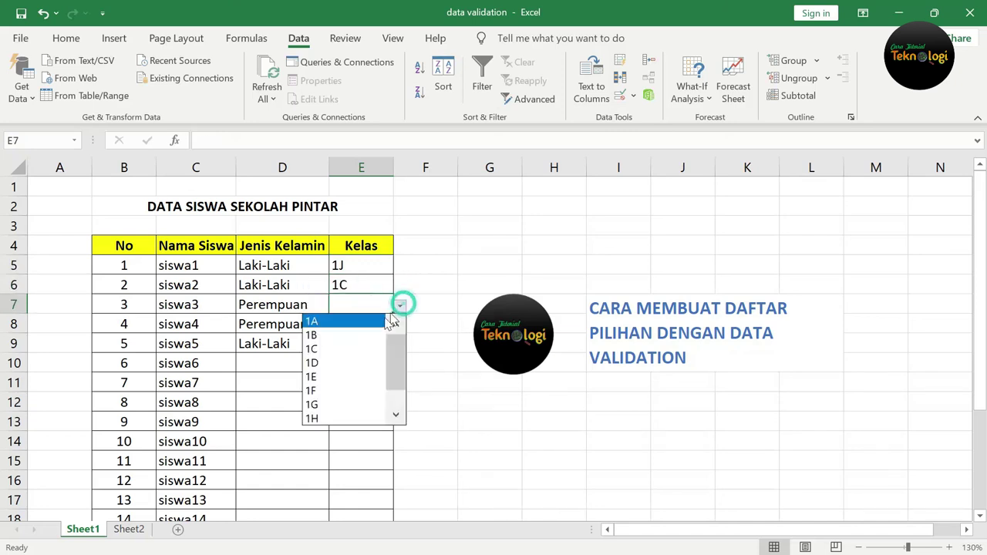
left_click(354, 348)
left_click(376, 322)
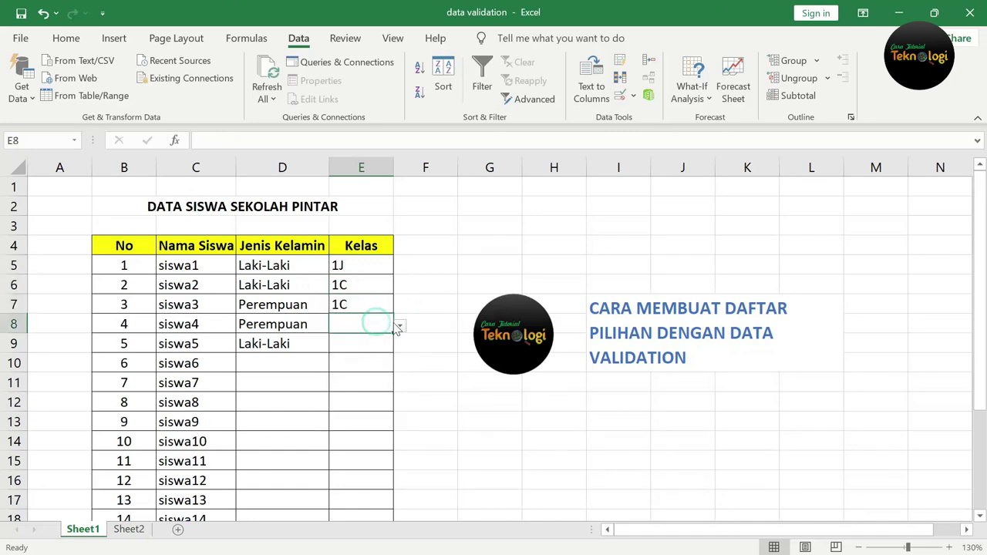
left_click(400, 326)
left_click(359, 374)
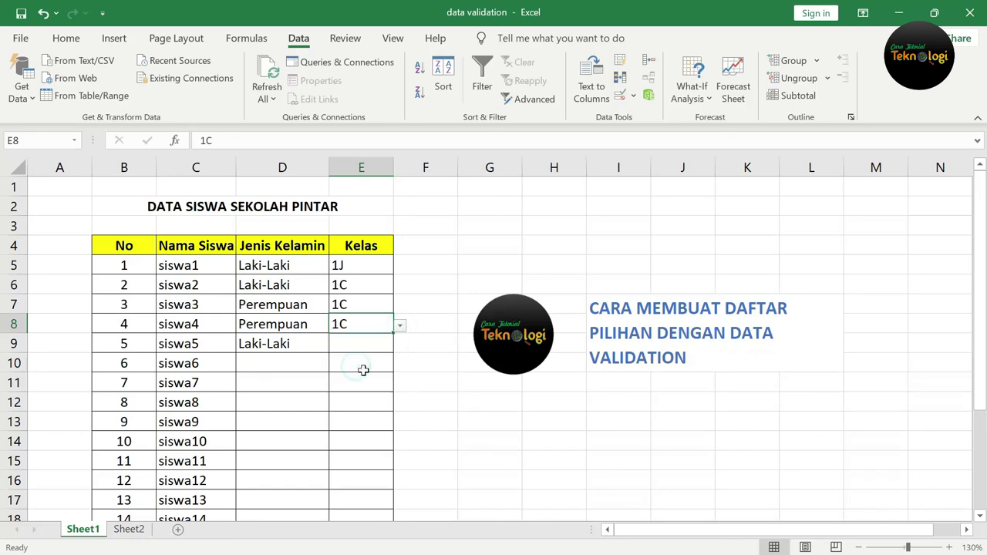